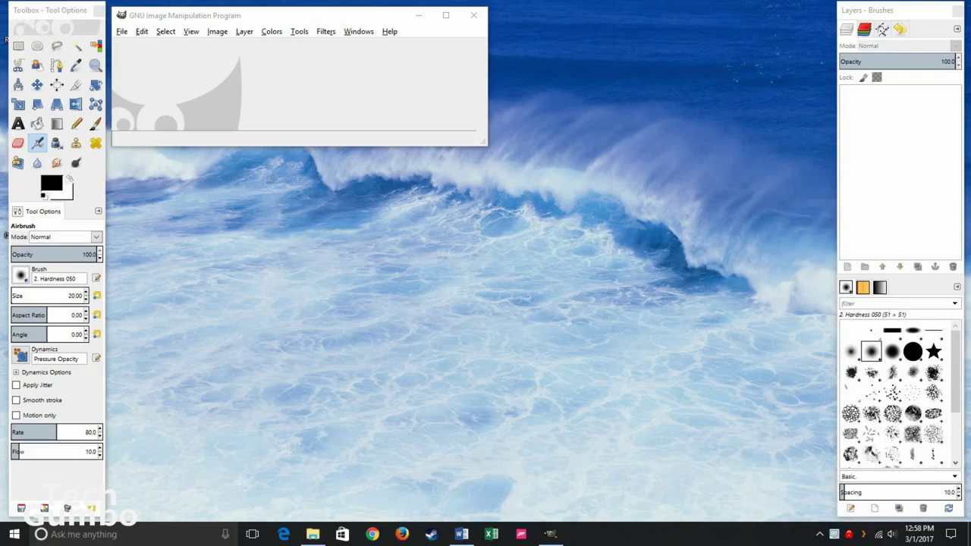
- Open the File menu from the empty GIMP window to start a new image
key("alt+f")
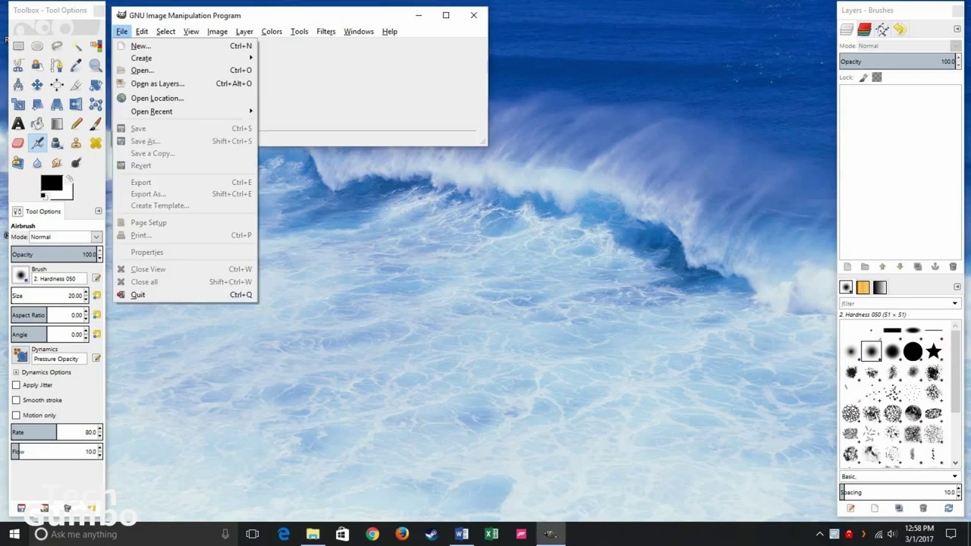
- Create a new blank white image 1600 px wide and 900 px high
left_click(136, 47)
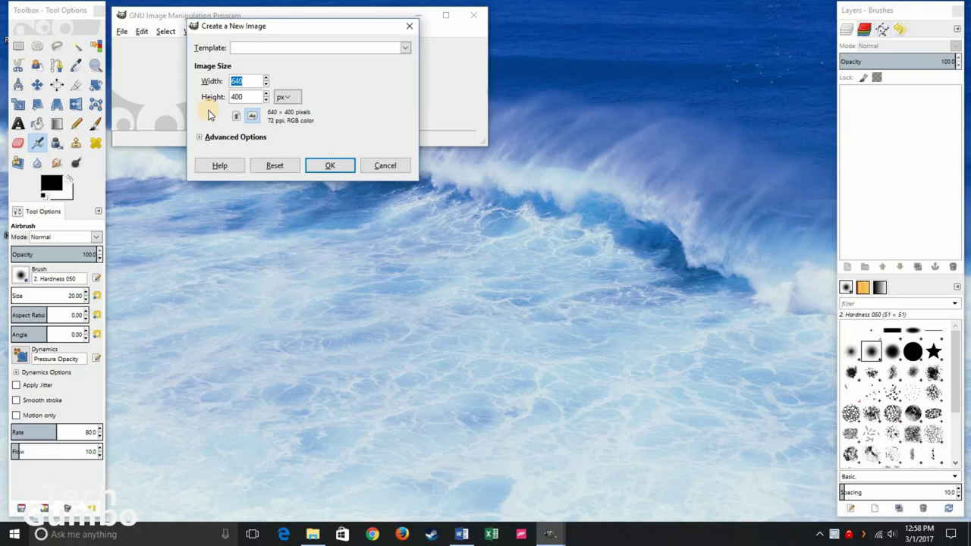
type("1600")
key("Tab")
type("900")
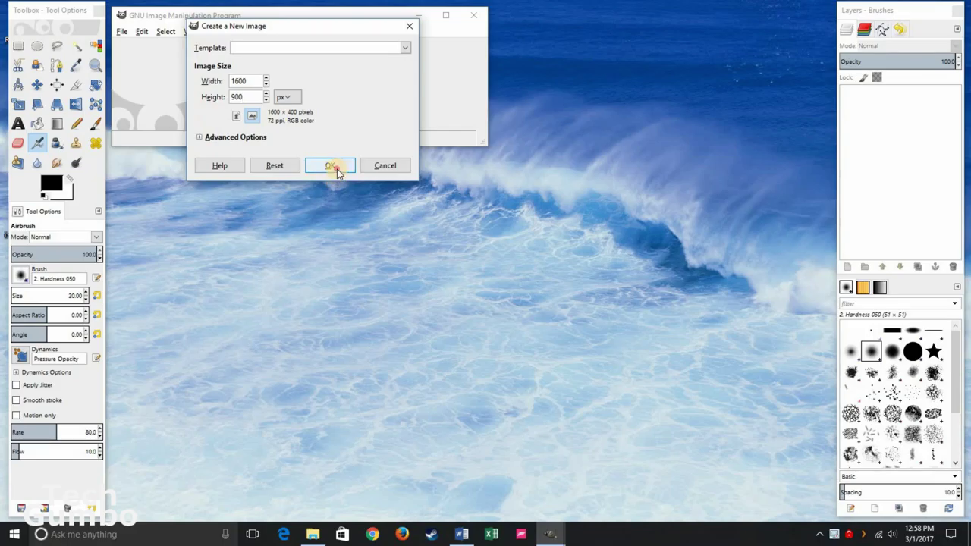
left_click(337, 171)
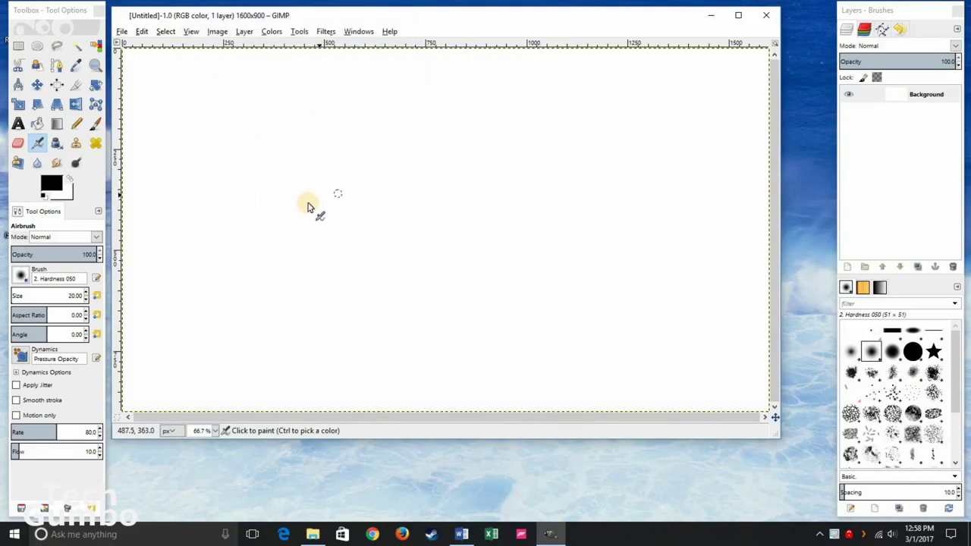
- With the Text tool, draw a roughly 1466 × 765 px text box across the canvas
left_click(19, 124)
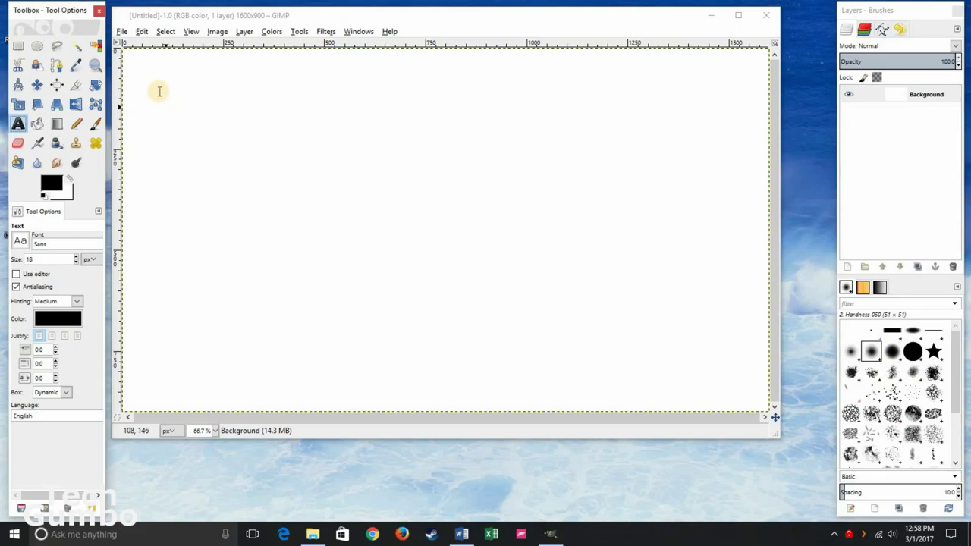
left_click_drag(151, 76, 250, 308)
left_click_drag(615, 343, 750, 386)
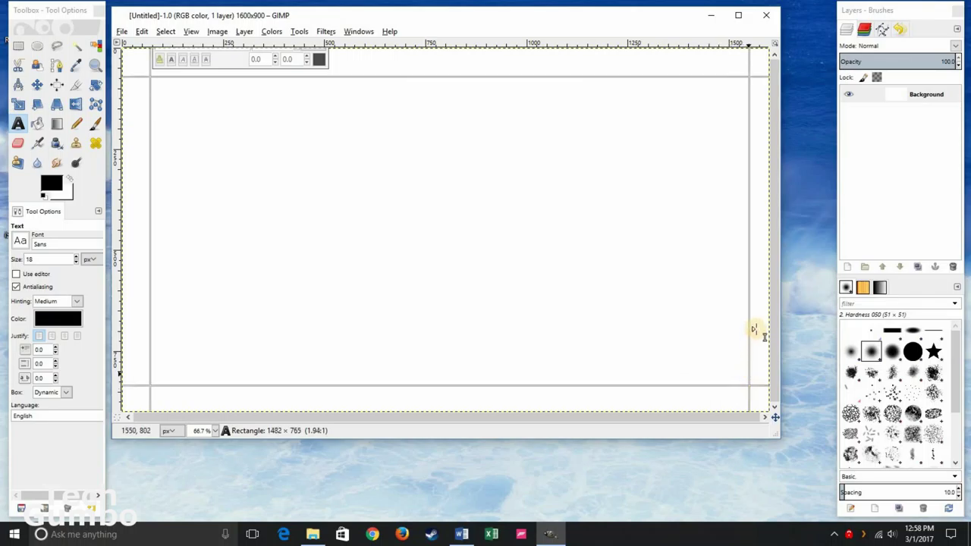
left_click_drag(759, 319, 752, 319)
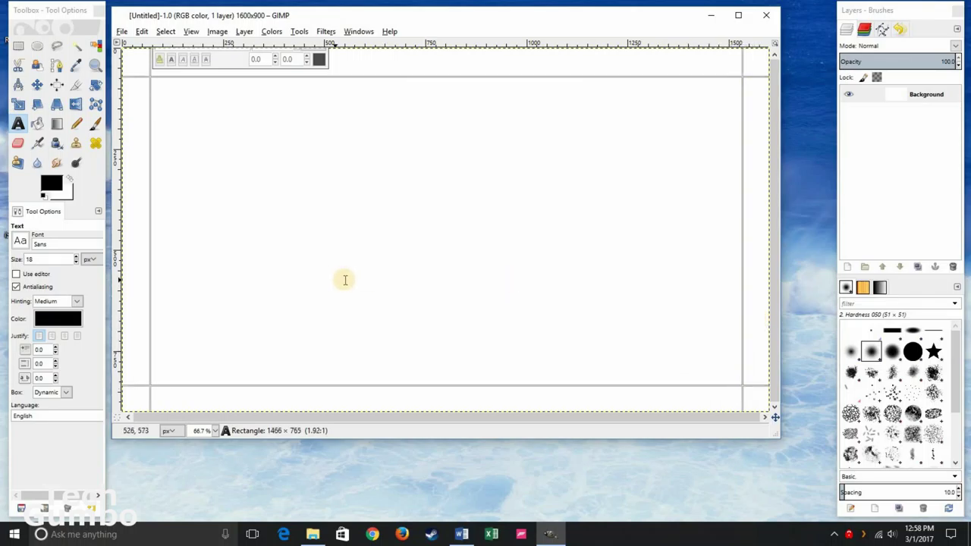
- Choose Impact Condensed as the text font and set its size to 300
left_click(20, 242)
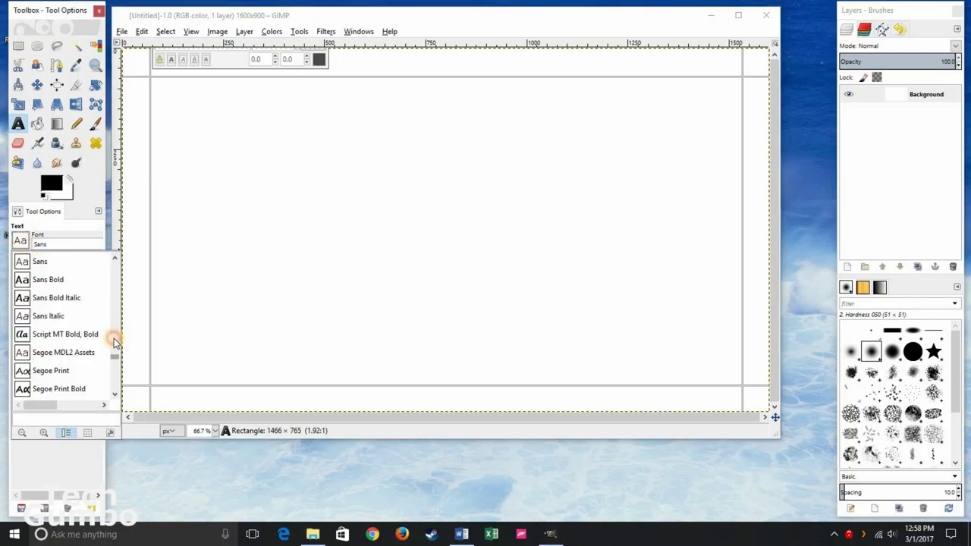
left_click(113, 319)
left_click(113, 323)
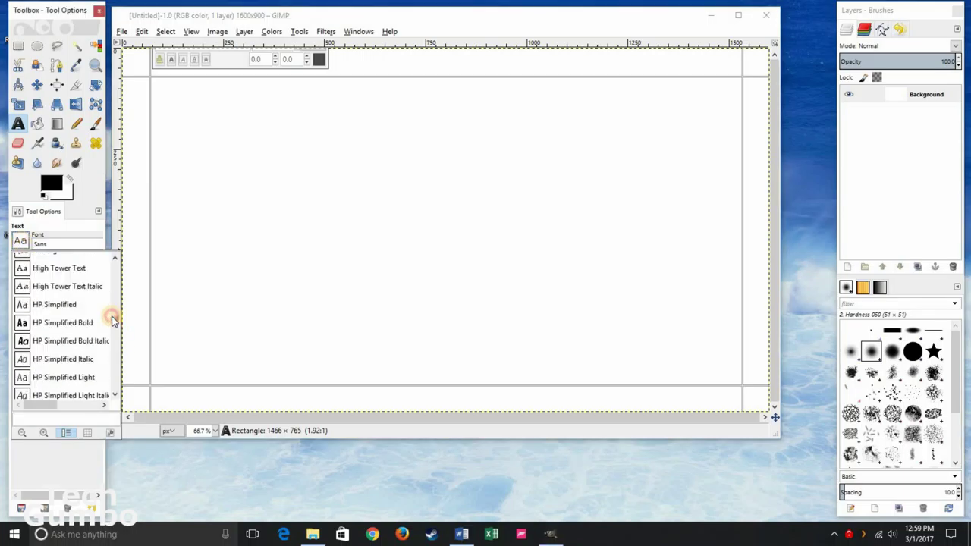
left_click(113, 323)
scroll(83, 323, "down", 1)
scroll(83, 323, "down", 4)
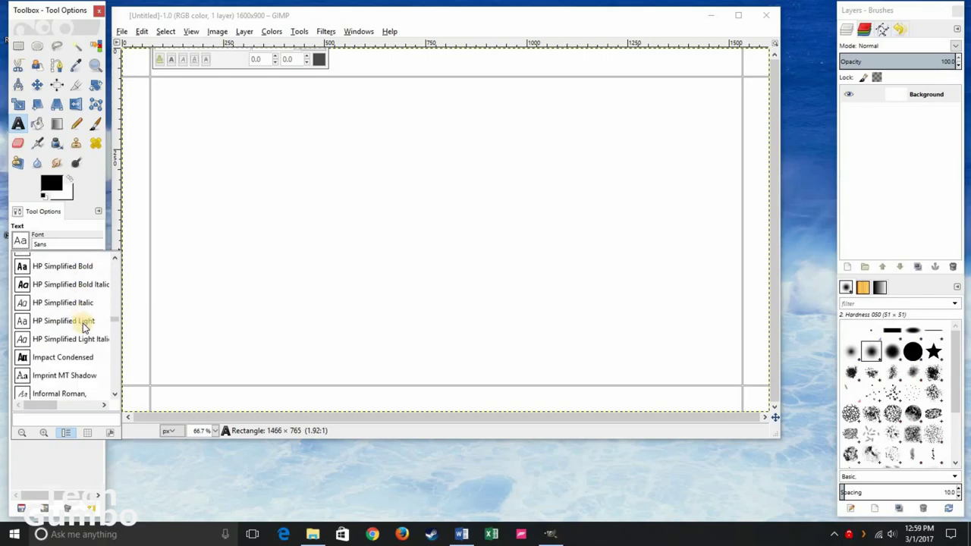
left_click(66, 292)
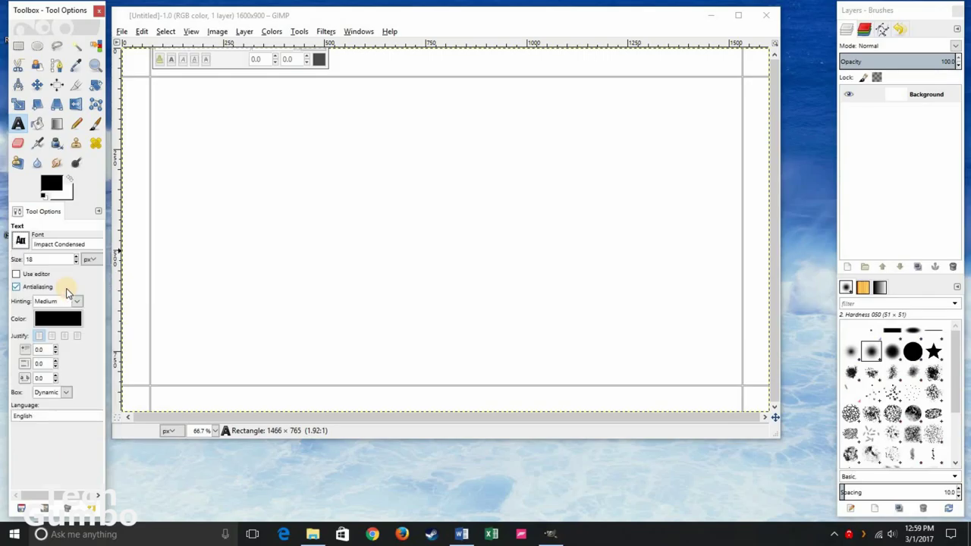
left_click(26, 259)
type("1")
- Set the text colour to dark red b70000
left_click(57, 320)
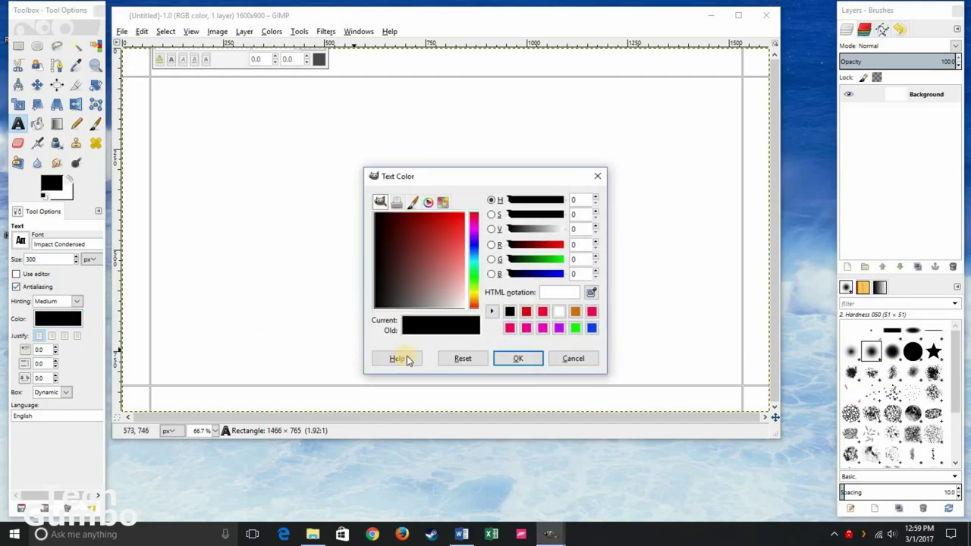
left_click(446, 216)
left_click(438, 215)
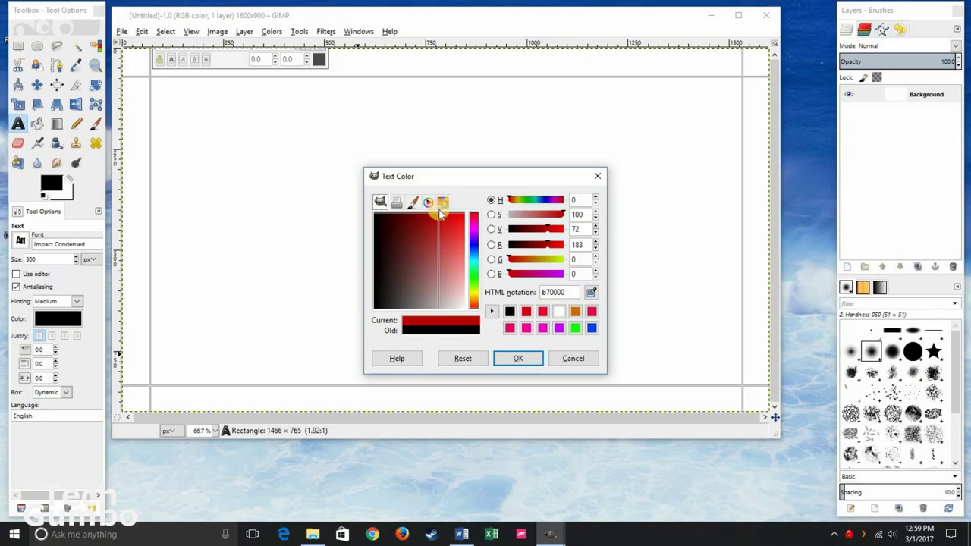
left_click(515, 359)
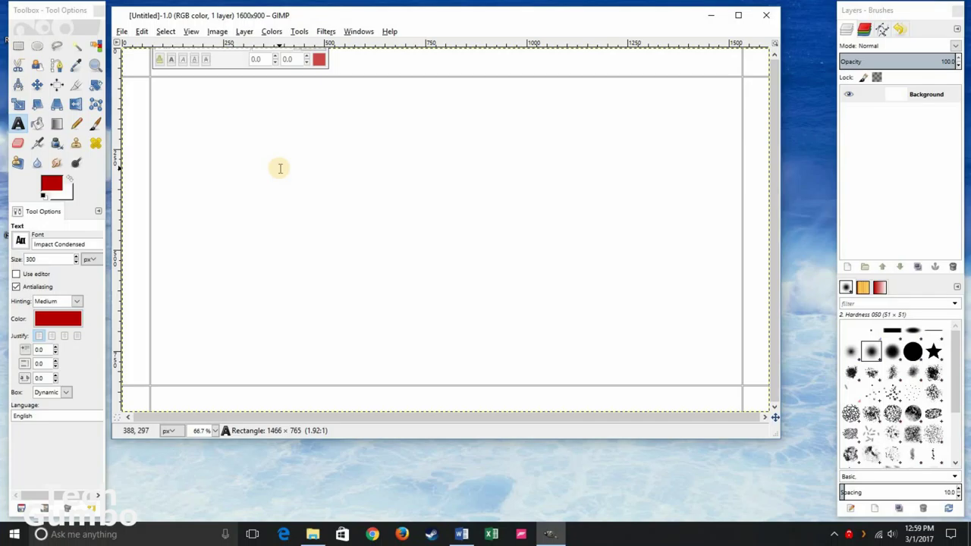
- Type GUMBO, center it in the text box, and adjust the box's top edge
type("G")
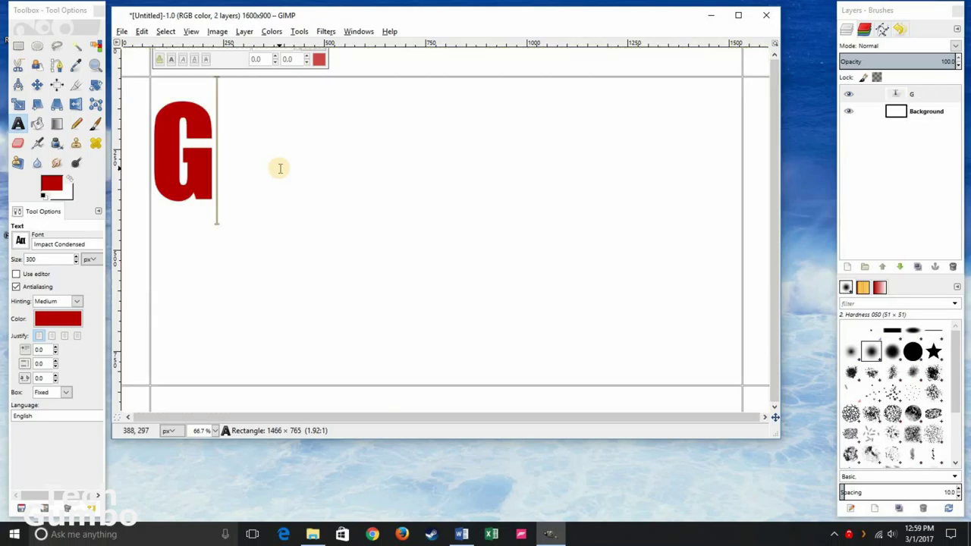
type("UMBO")
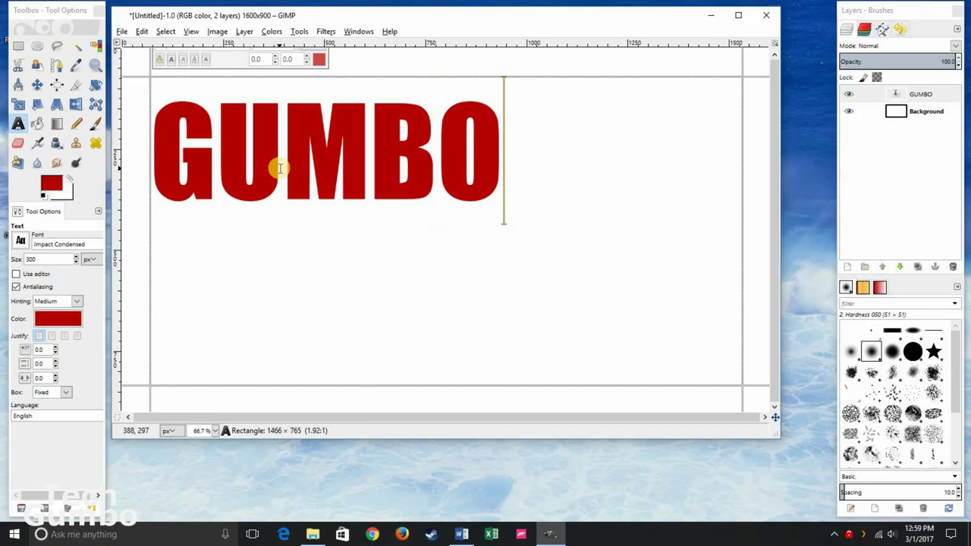
left_click(349, 191)
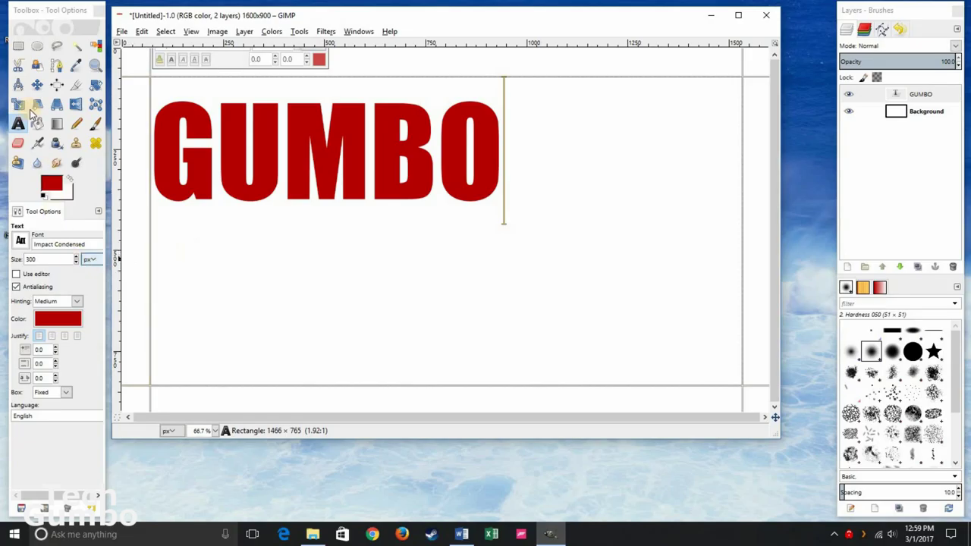
left_click(63, 339)
left_click(65, 338)
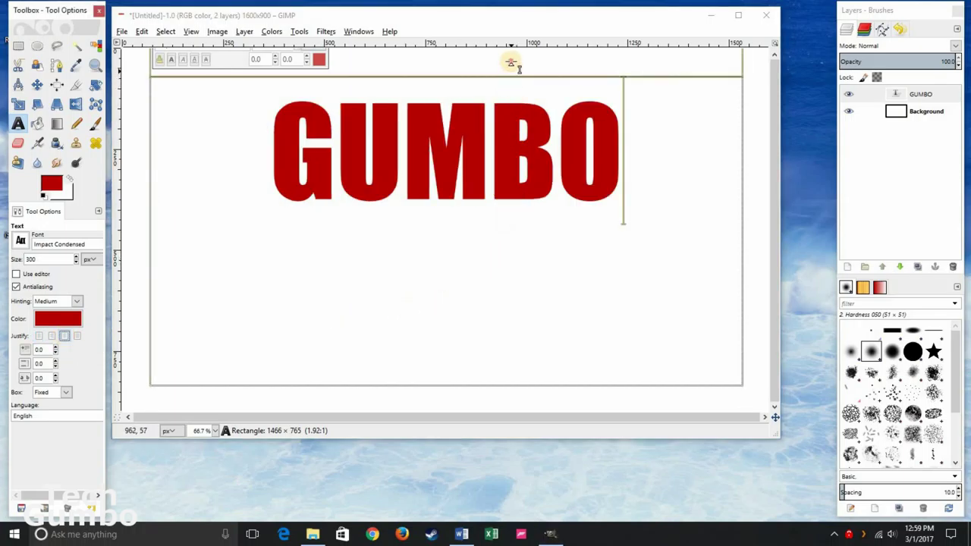
left_click_drag(511, 98, 511, 110)
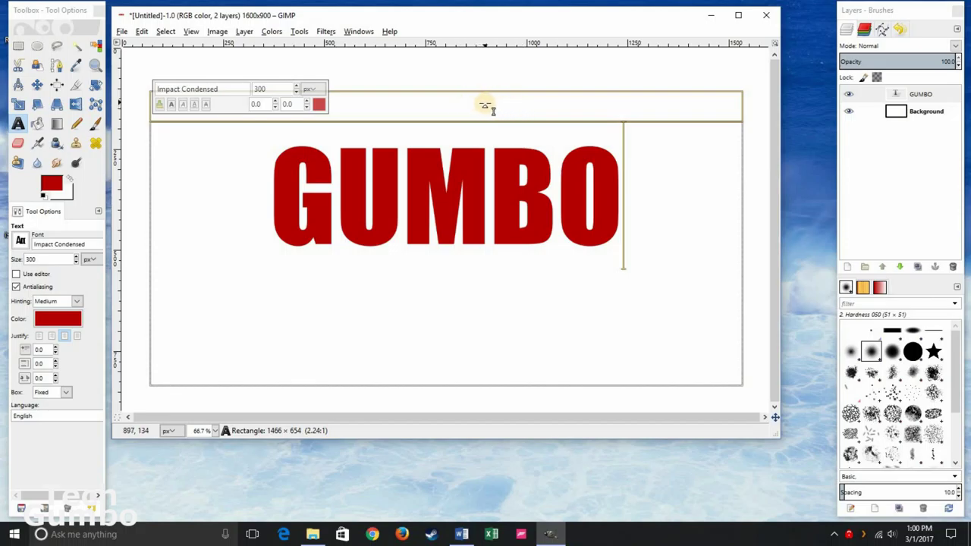
left_click_drag(490, 98, 491, 123)
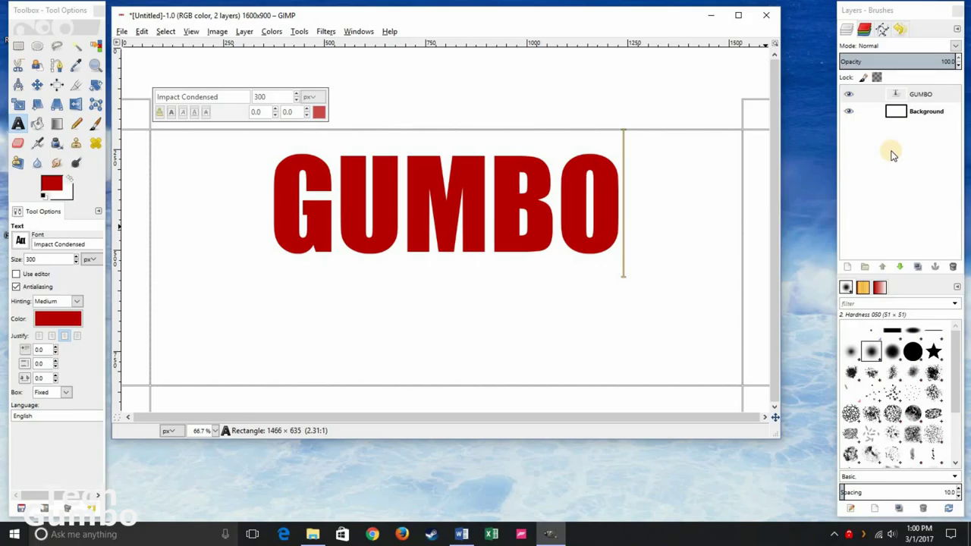
- Use Alpha to Selection on the GUMBO layer to select its letter shapes
left_click(878, 96)
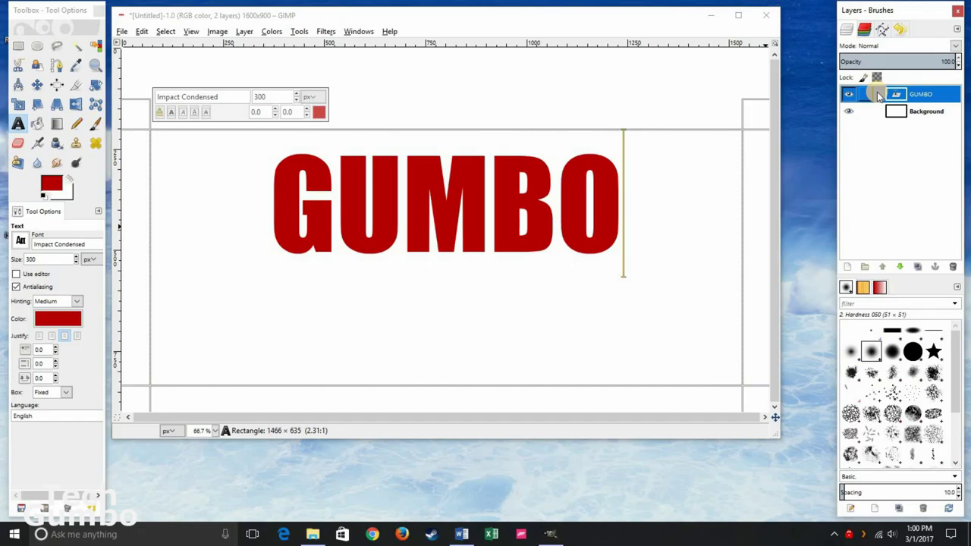
right_click(878, 96)
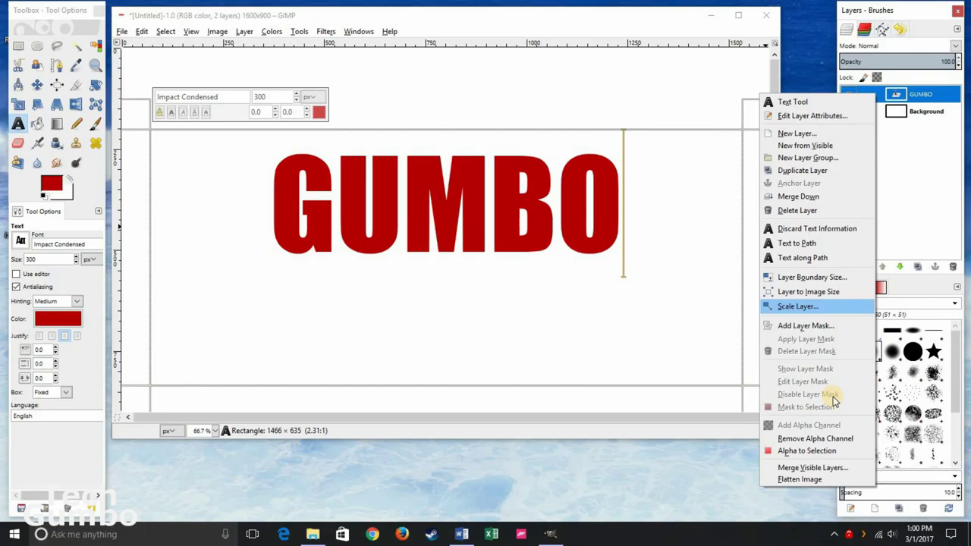
left_click(805, 454)
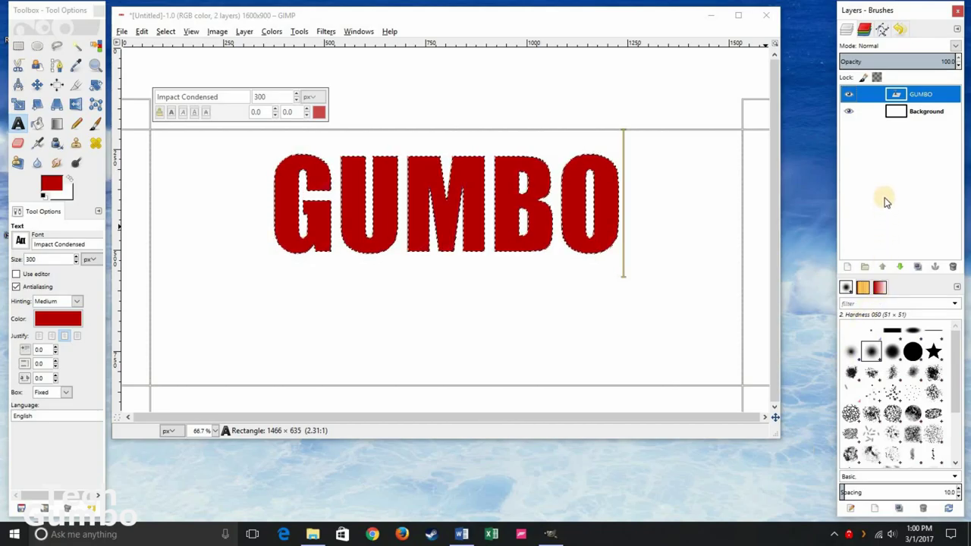
left_click(848, 268)
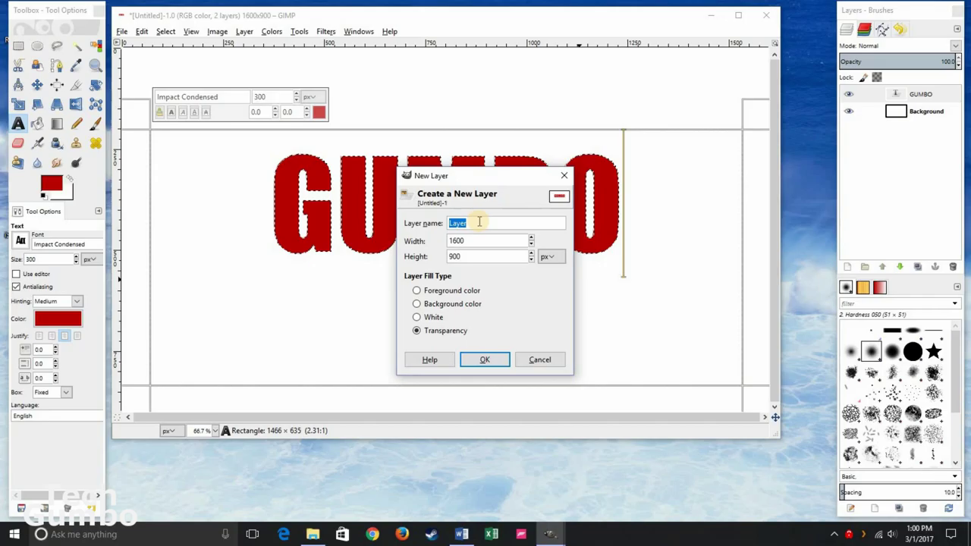
- Add a transparent layer and grow the letter selection by 8 px
left_click(486, 363)
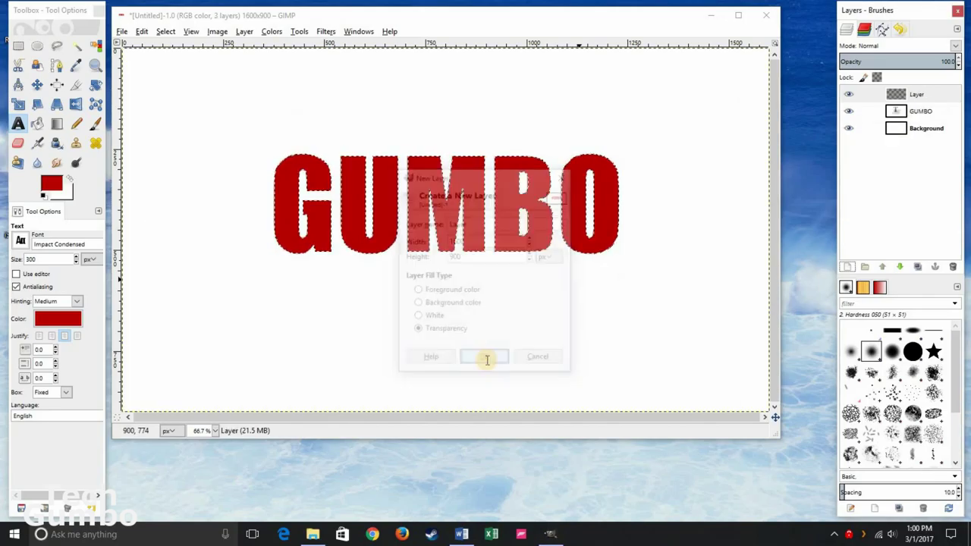
left_click(165, 32)
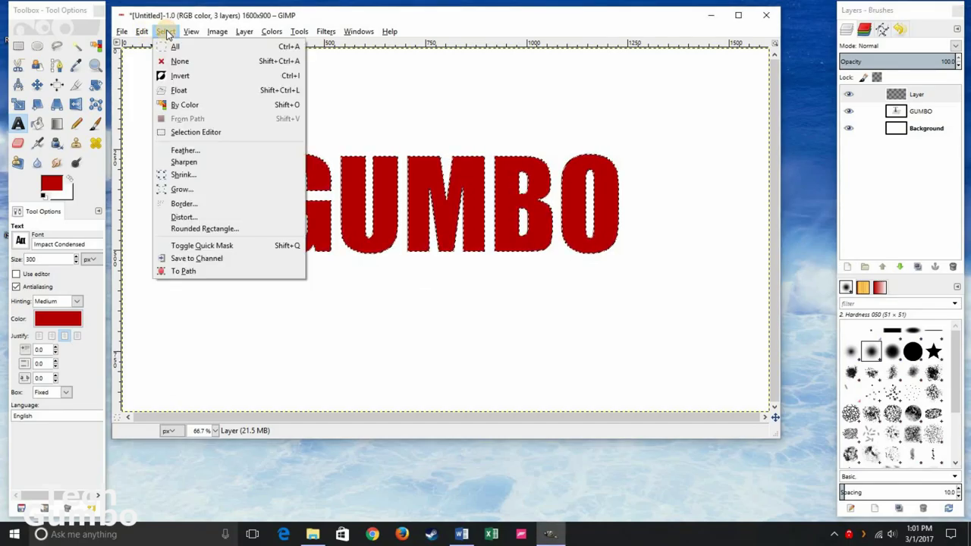
left_click(182, 189)
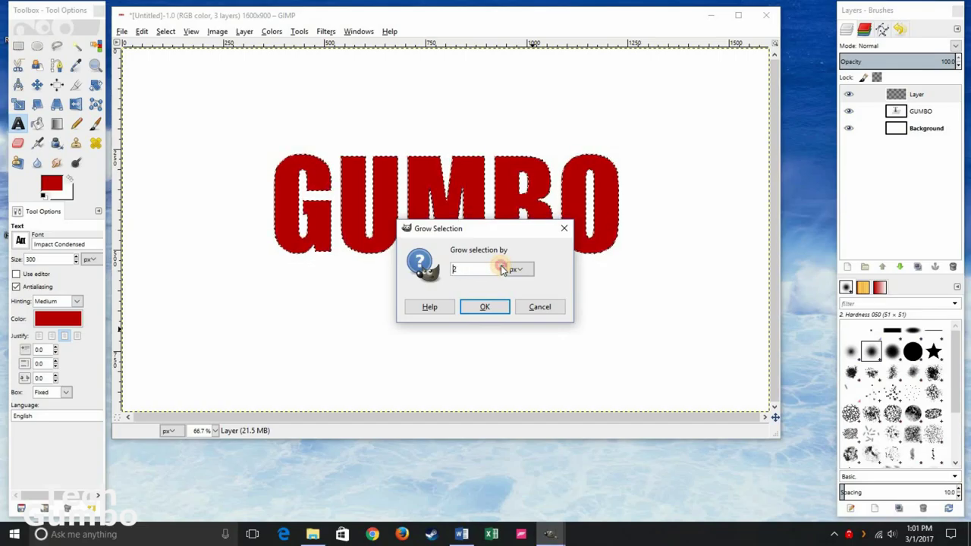
left_click(486, 307)
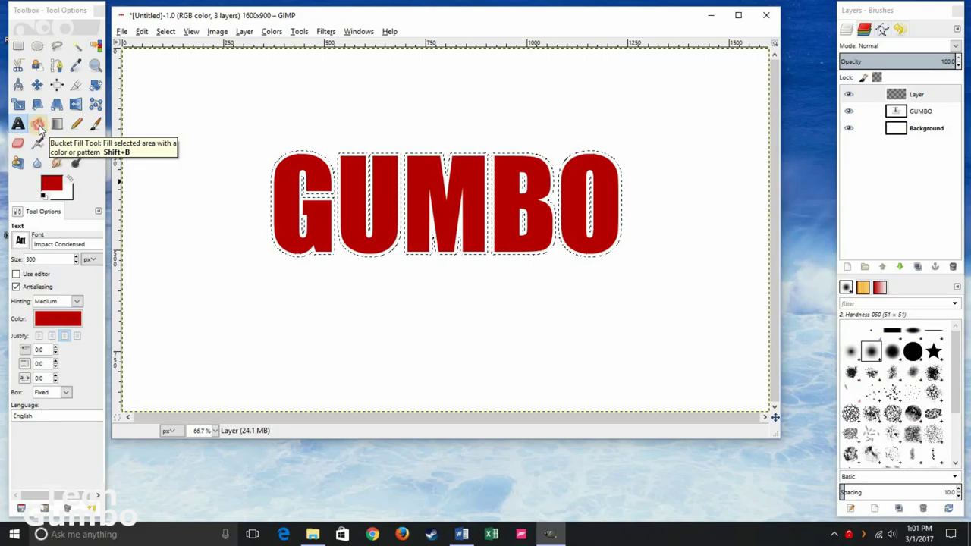
- Bucket-fill the grown selection with black 000000 on the new layer
left_click(37, 126)
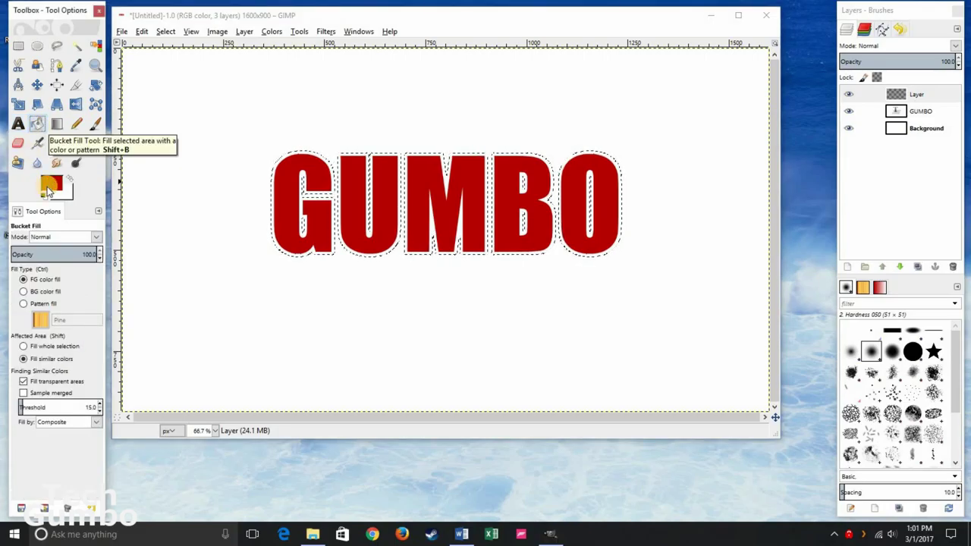
left_click(60, 186)
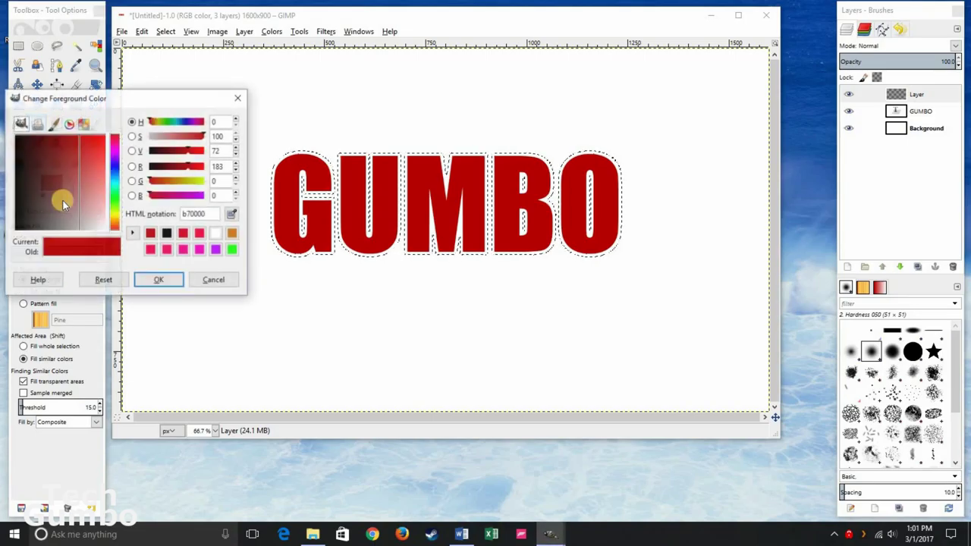
left_click(167, 233)
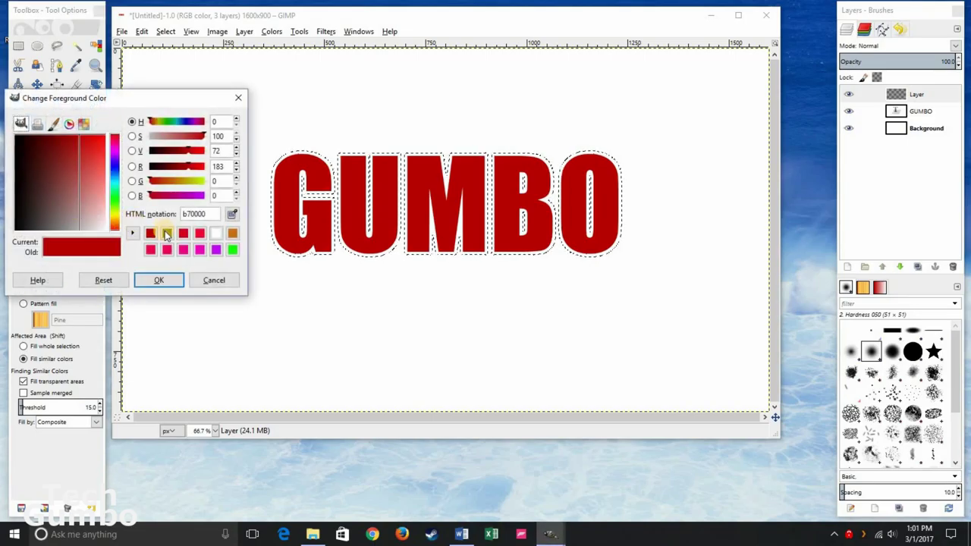
left_click(155, 279)
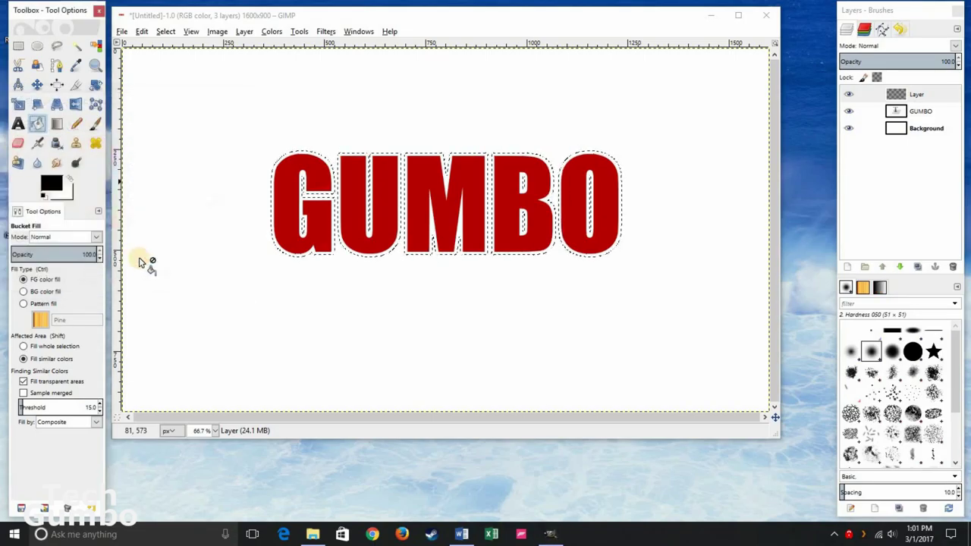
left_click(297, 241)
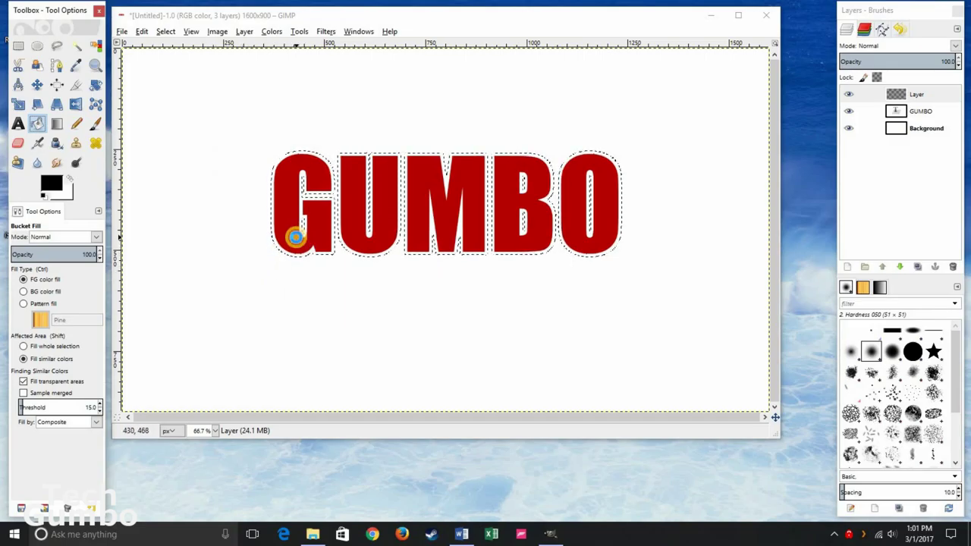
- Raise the GUMBO text layer above the black-filled layer, then select Background
left_click(921, 112)
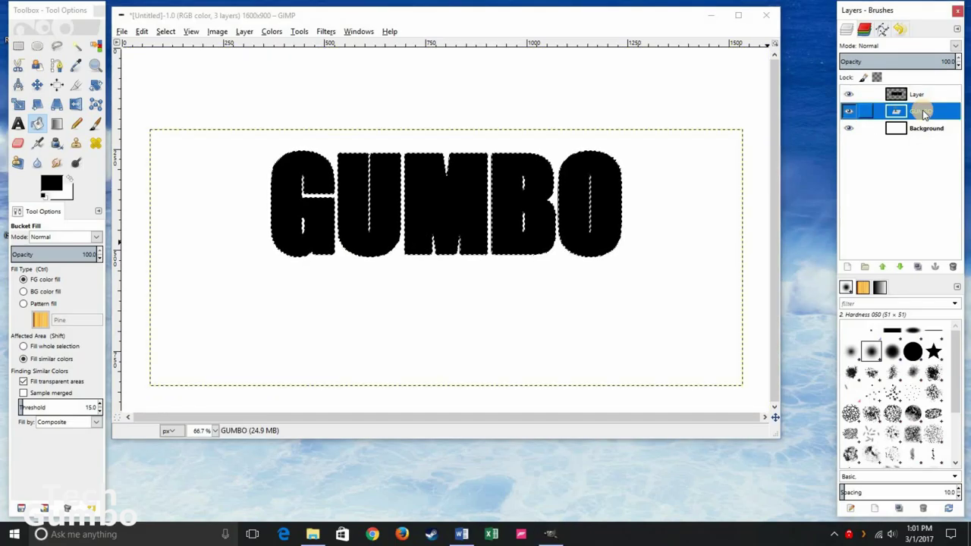
mouse_move(921, 112)
left_mouse_down()
mouse_move(926, 89)
mouse_move(916, 104)
left_mouse_up()
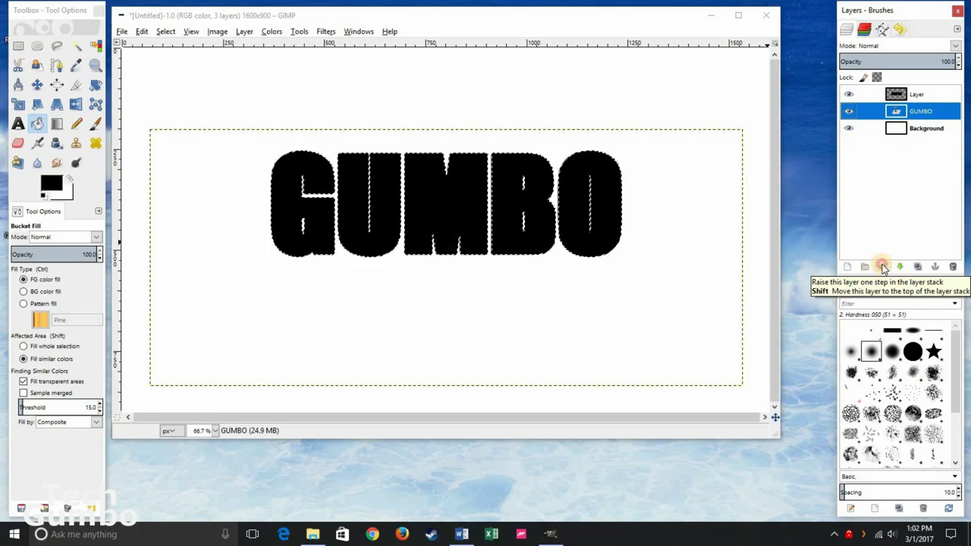
left_click(882, 267)
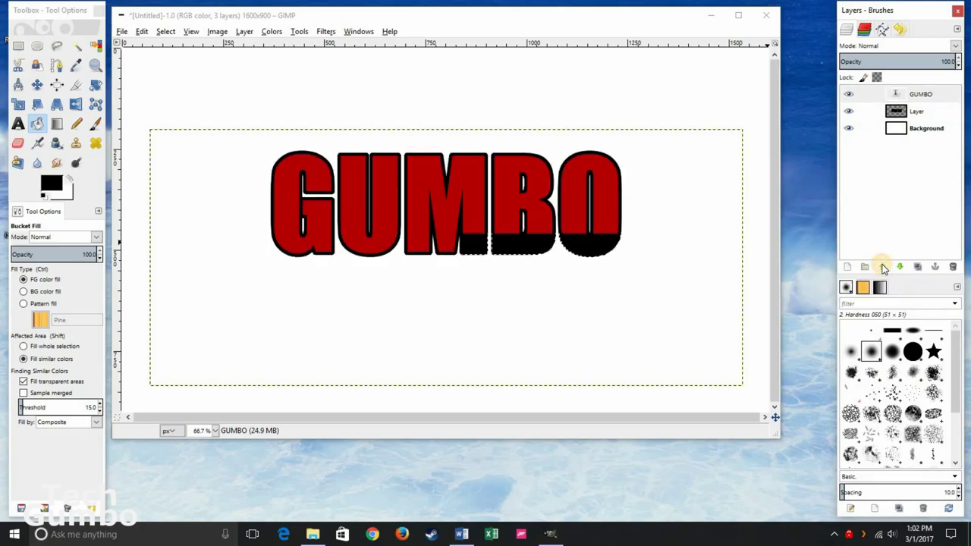
left_click(879, 133)
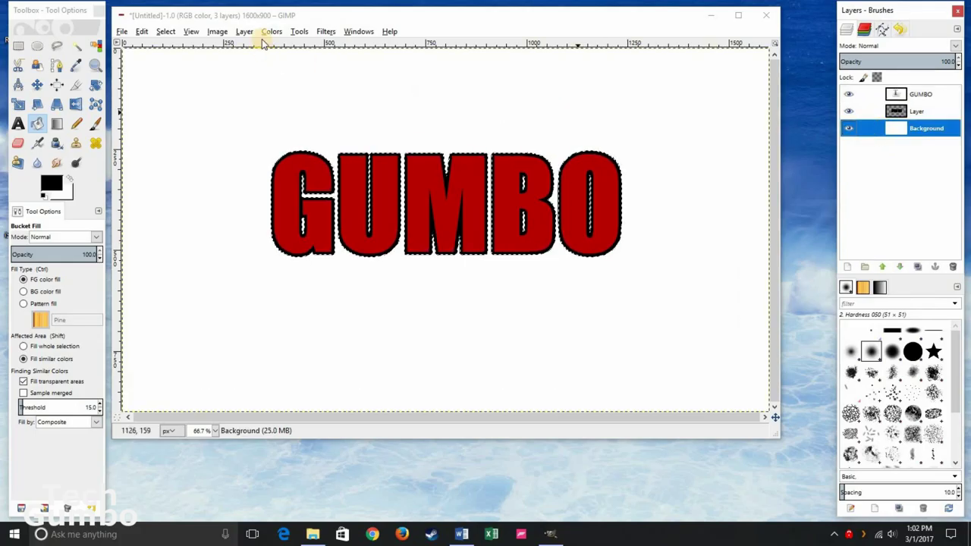
left_click(166, 32)
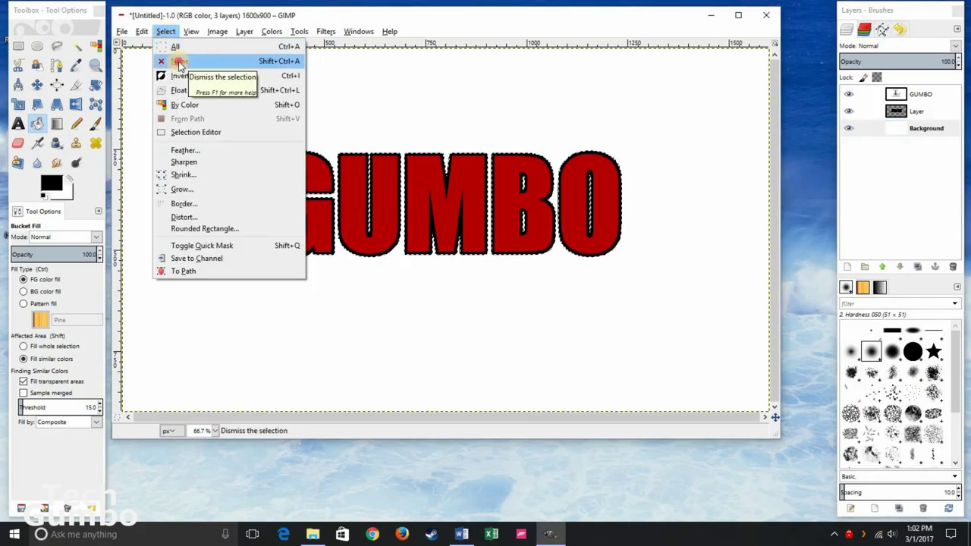
- Choose Select > None to drop the selection around the outlined GUMBO letters
left_click(179, 63)
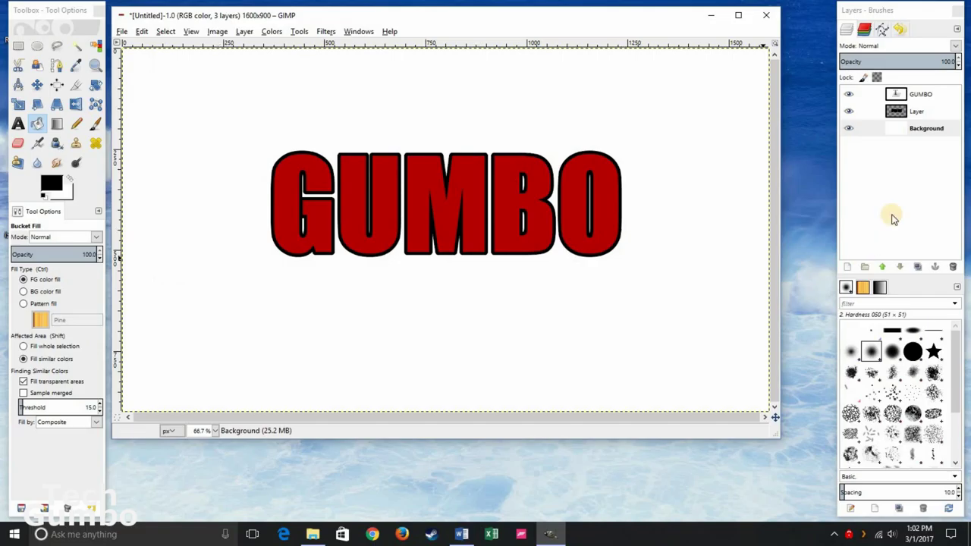